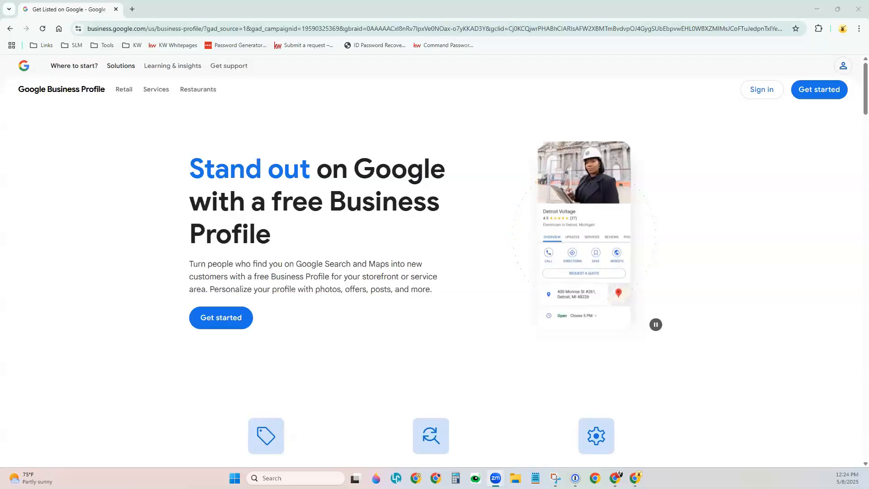
Start a free Business Profile and enter the Google account e-mail address
click(217, 317)
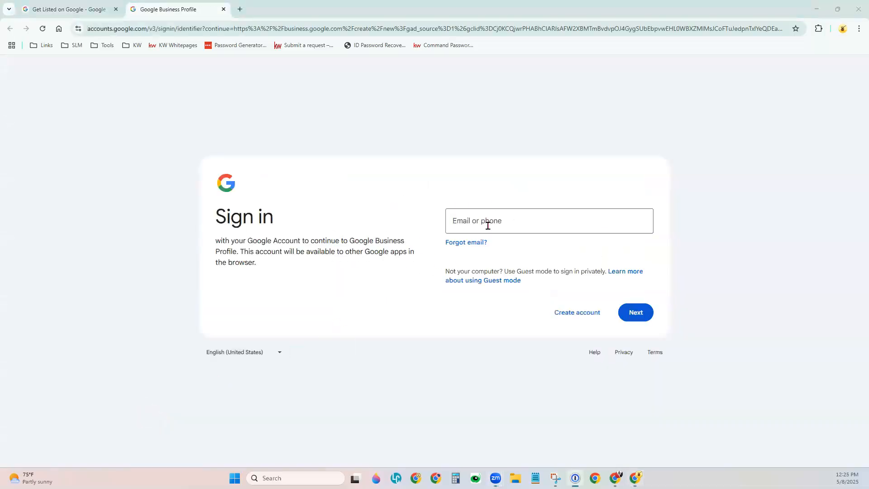
click(487, 225)
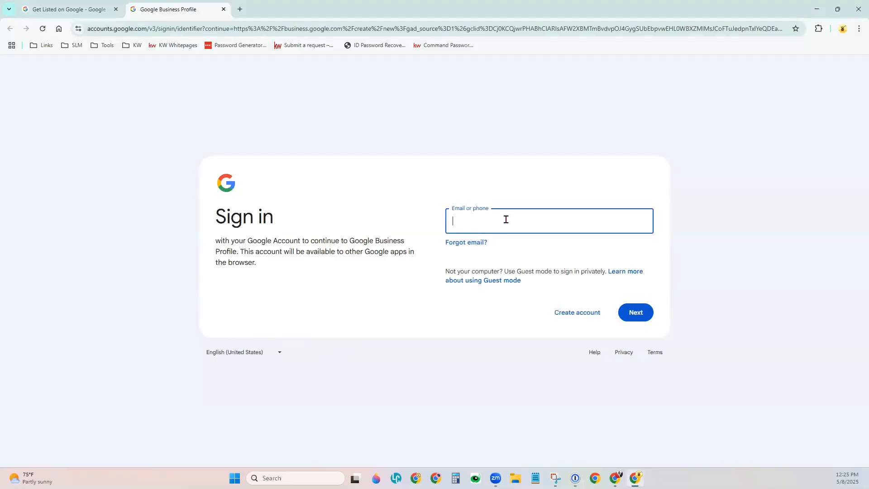
key(ctrl+v)
click(646, 318)
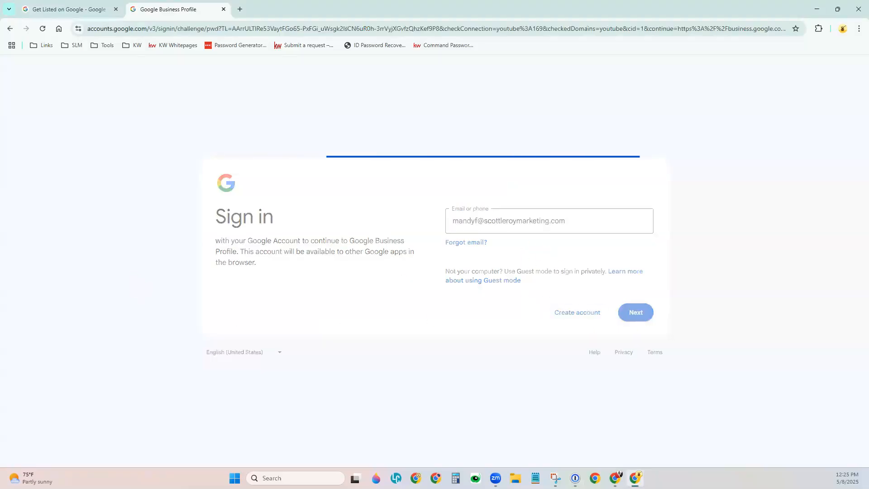
Sign in with the account password taken from the password manager
click(469, 244)
key(ctrl+v)
click(635, 311)
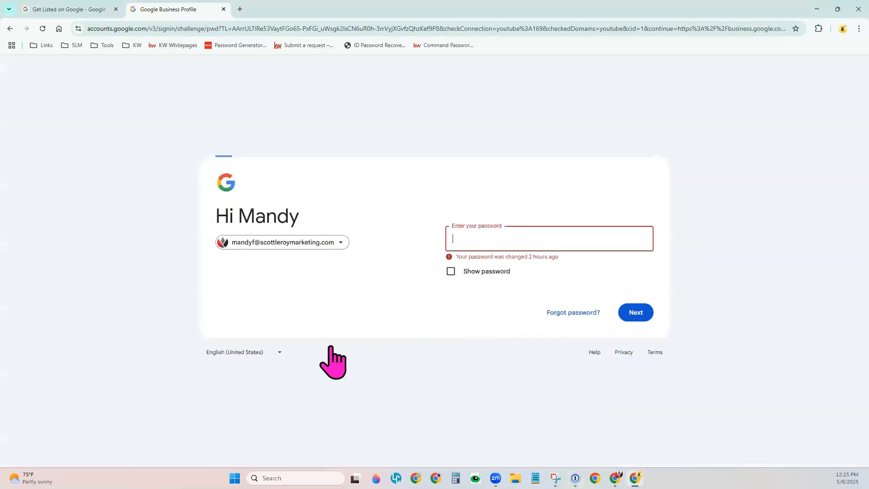
key(alt+Tab)
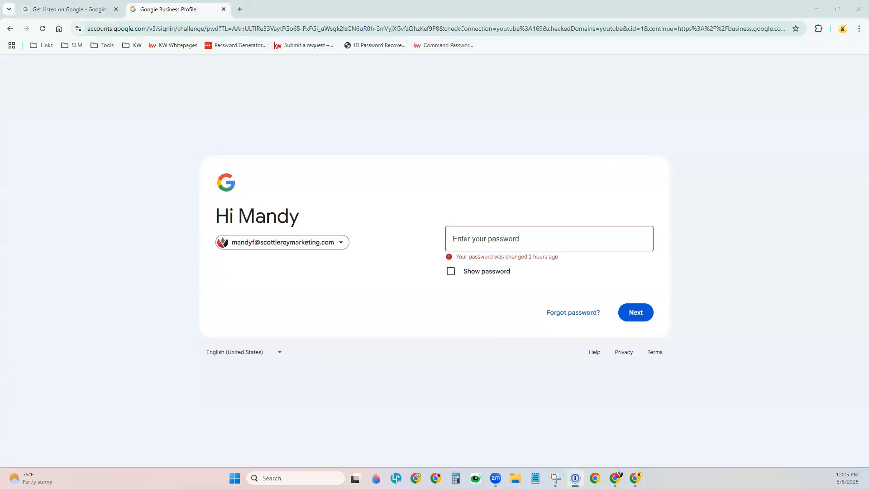
click(496, 243)
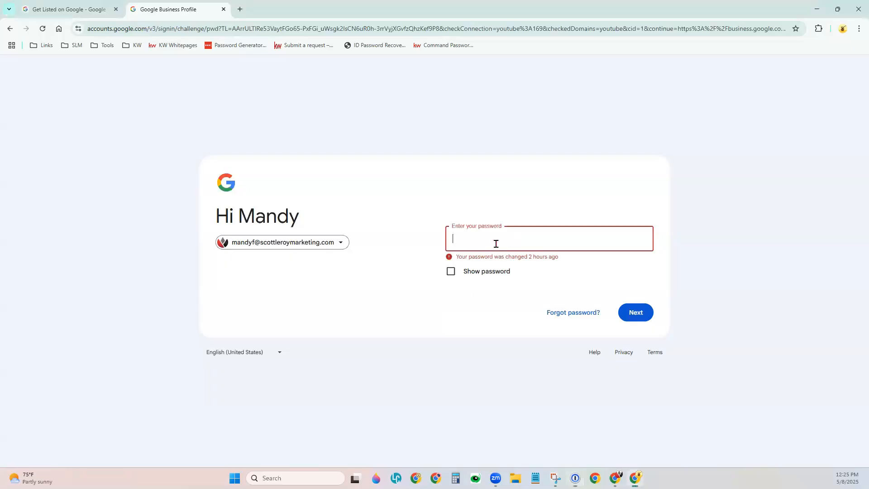
text(•••••••••••)
key(Return)
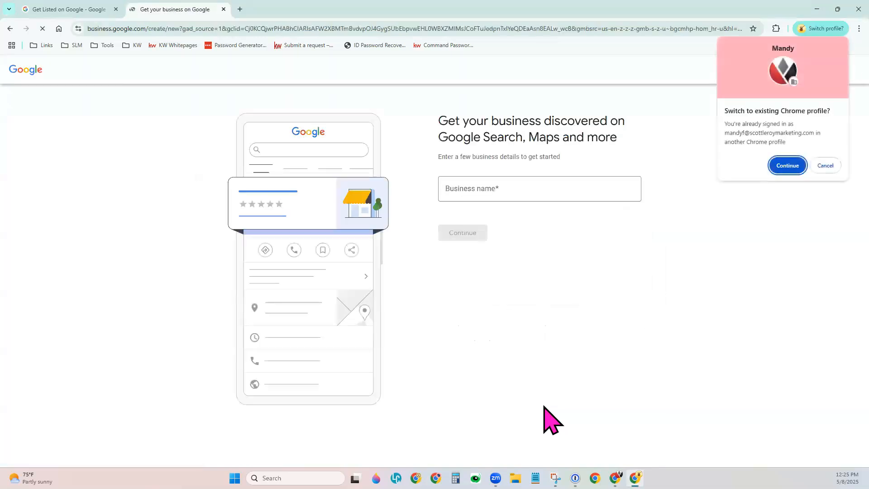
Dismiss the profile-switch popup and name the business 'Your Name REALTOR®'
click(830, 165)
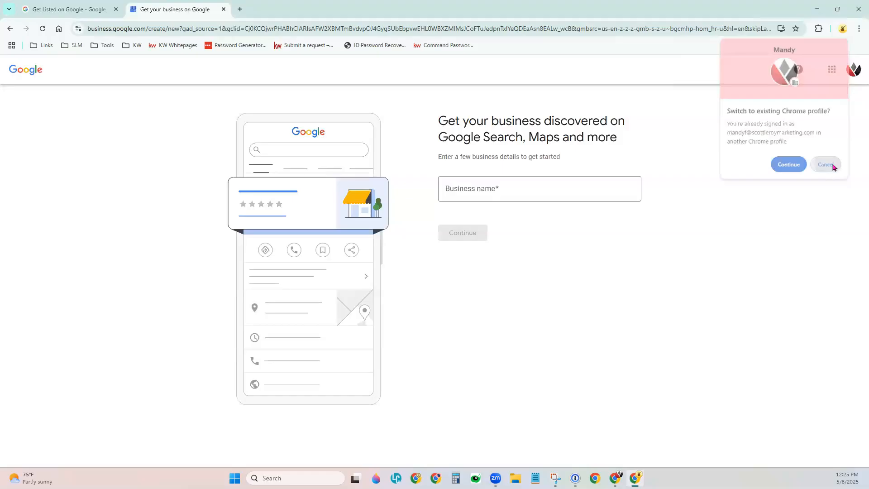
click(518, 192)
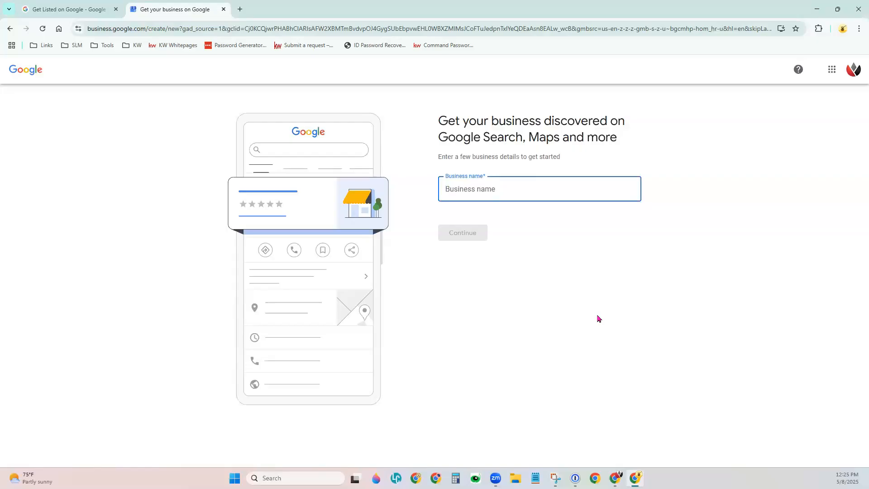
text(Your Name REALTOR)
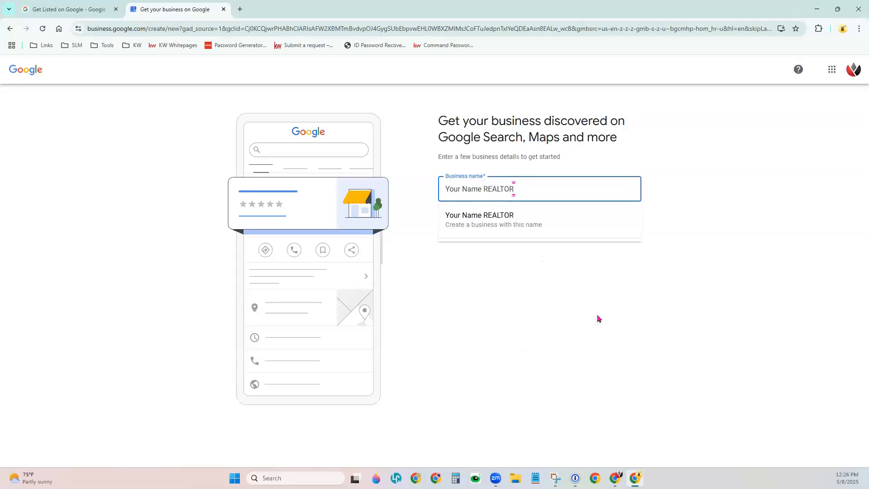
text(®)
click(525, 227)
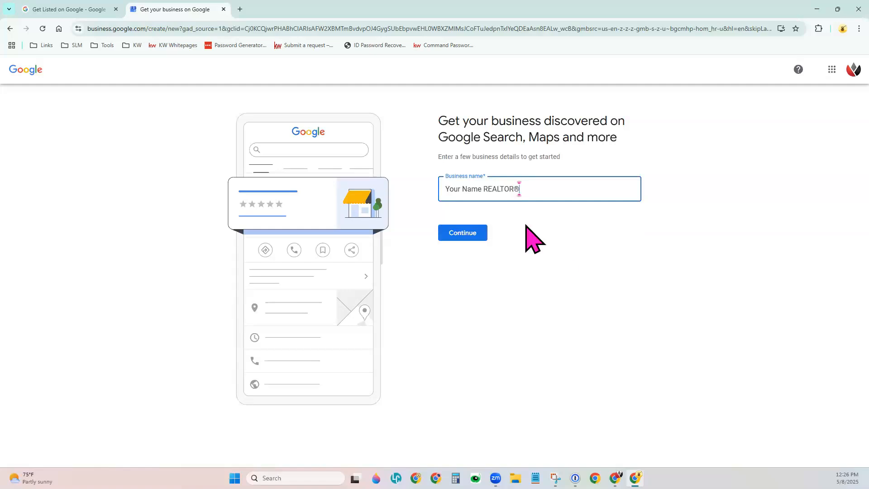
click(467, 231)
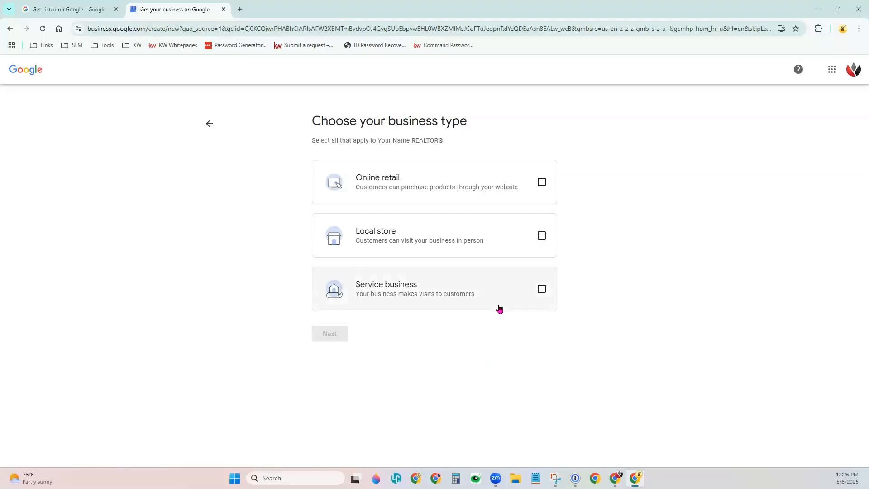
Mark it as a service business with the category Real estate agent
click(541, 289)
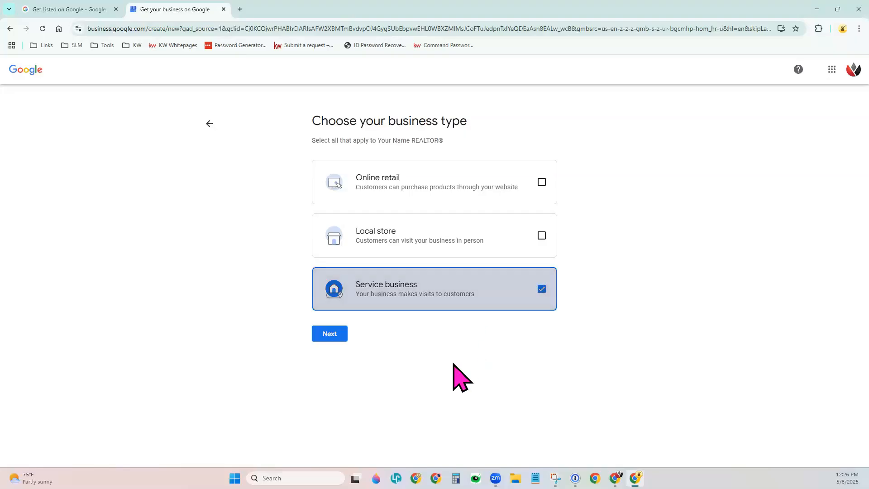
click(325, 336)
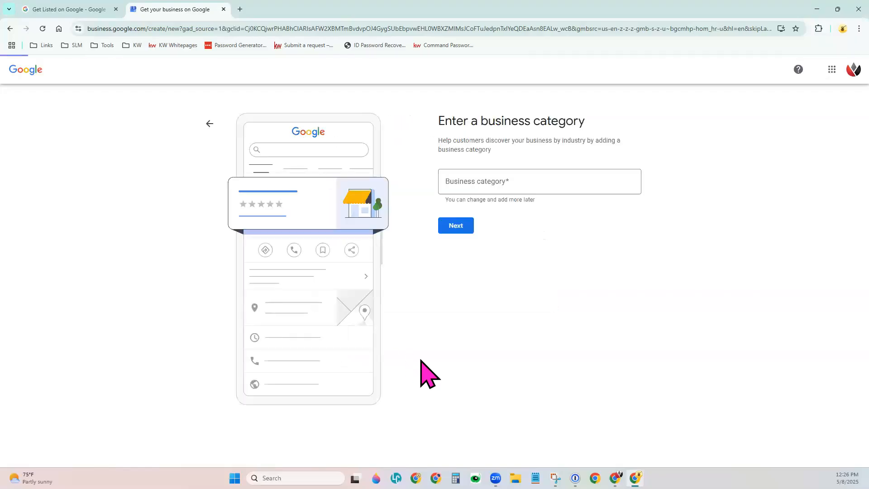
click(516, 178)
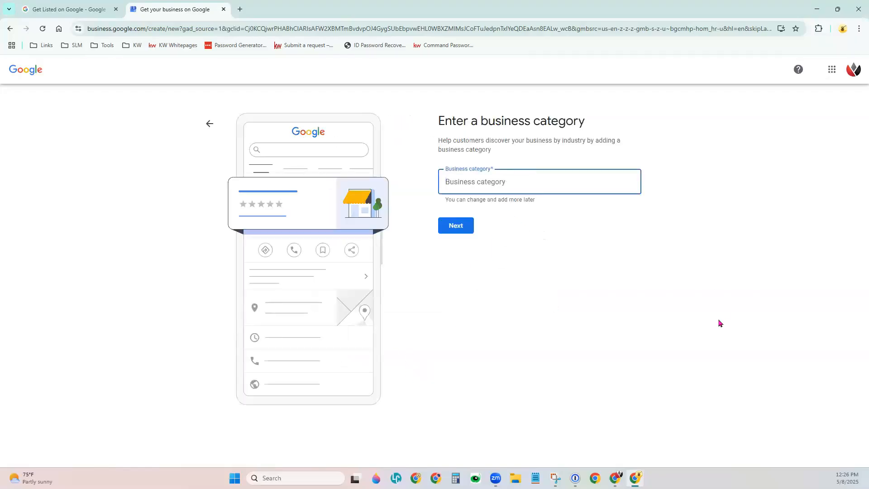
text(Real)
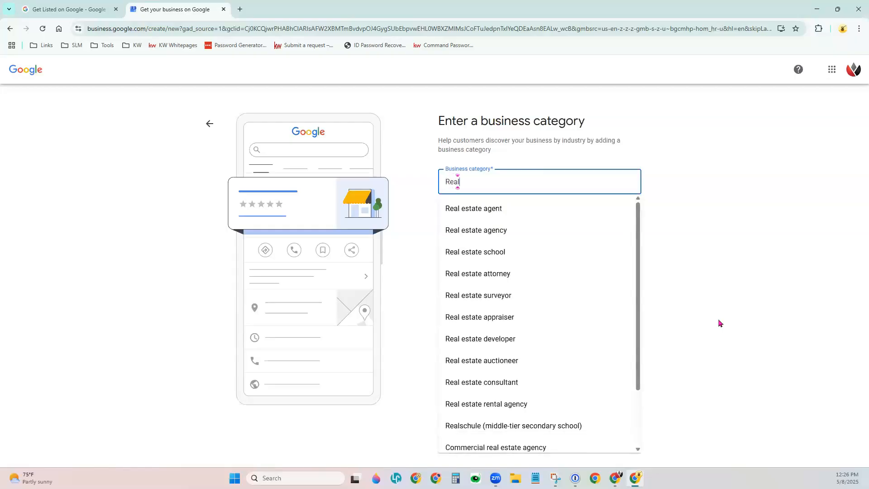
text( Estate)
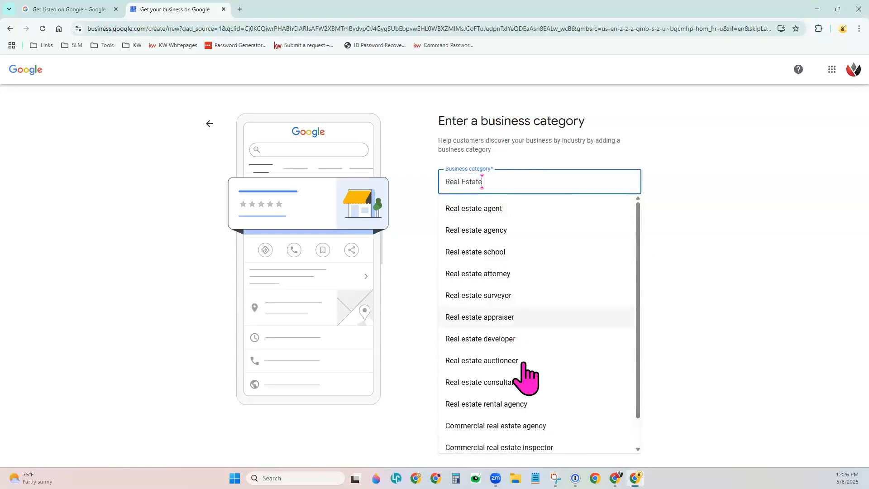
click(520, 217)
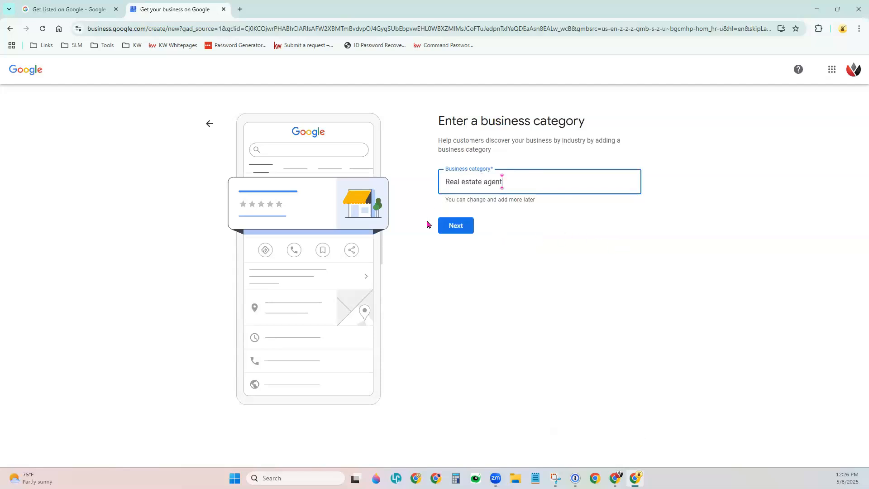
click(461, 226)
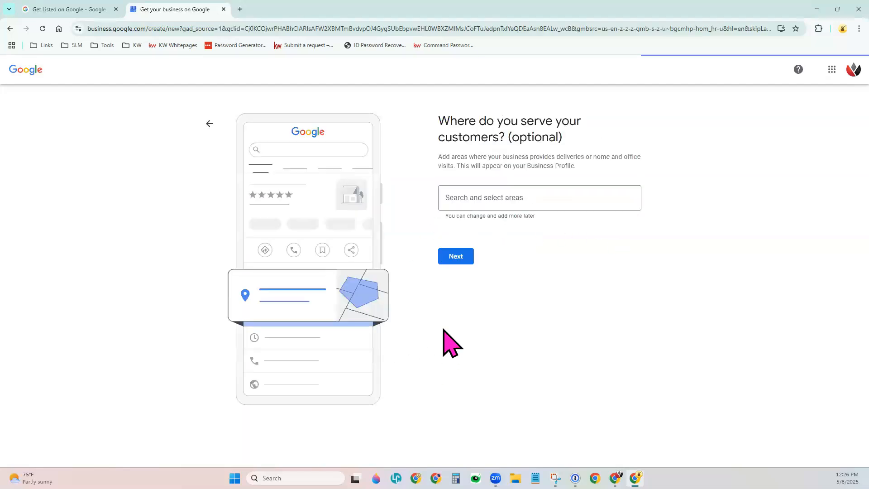
Add Los Angeles, CA, USA as the service area
click(498, 196)
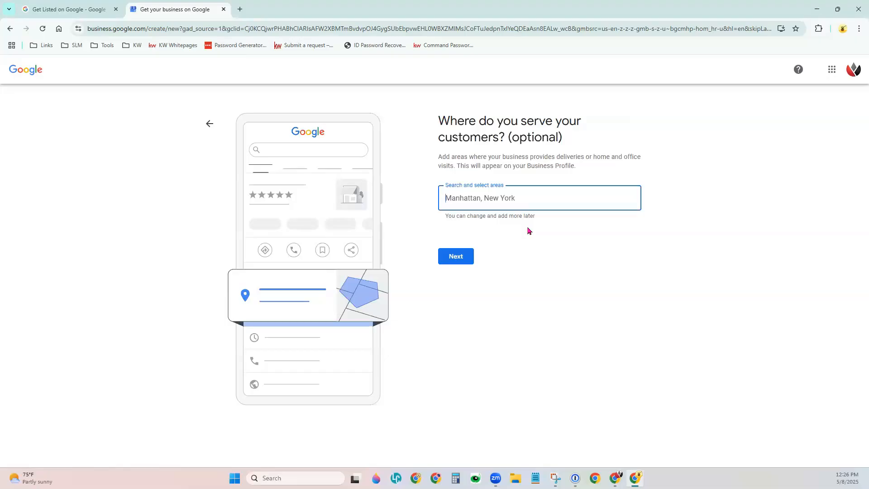
text(Los Angeles,)
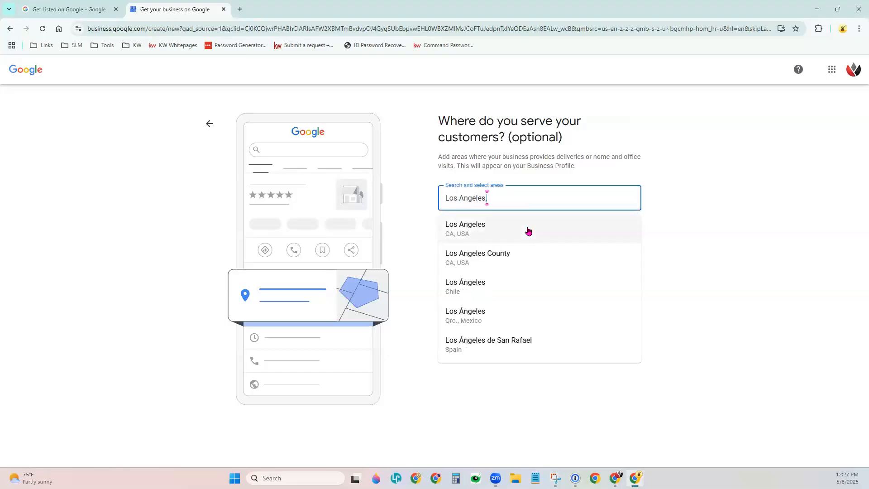
click(528, 231)
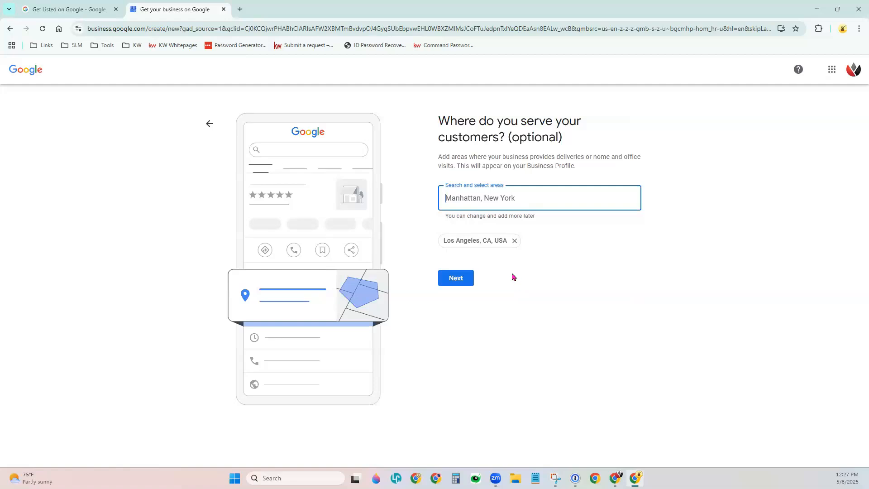
click(460, 279)
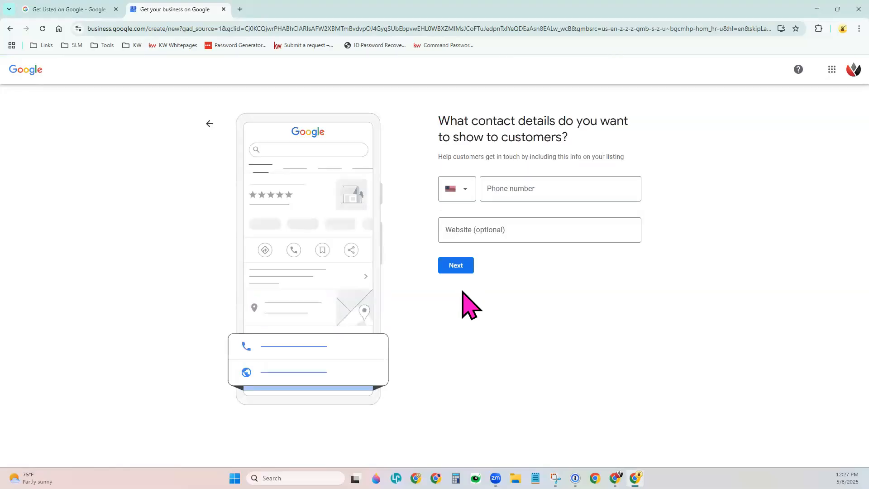
Enter the business phone number and the business website as contact details
click(515, 189)
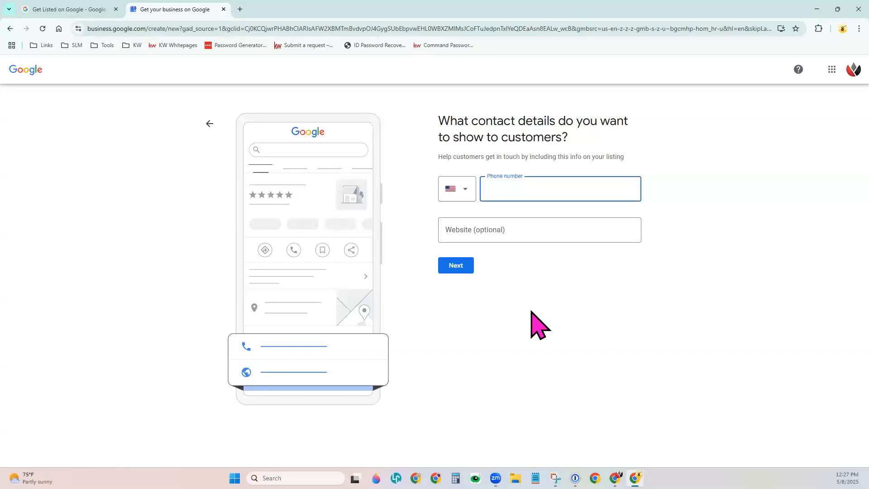
click(516, 223)
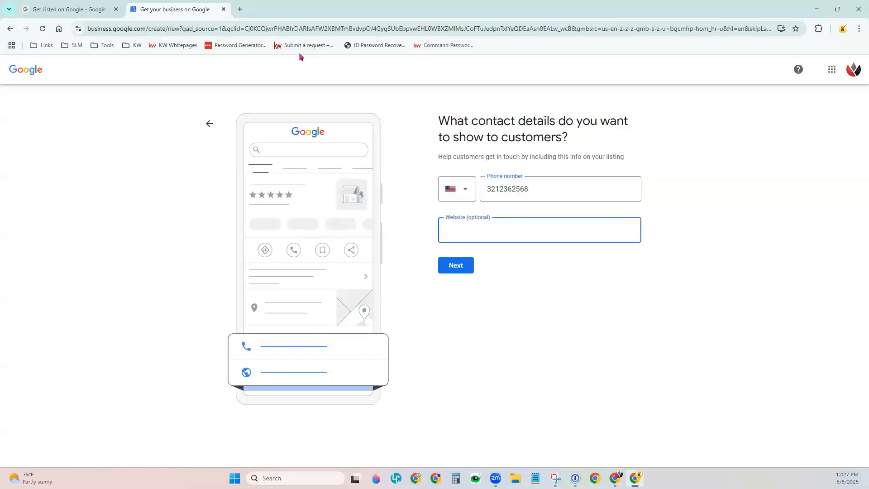
text(scottleroymarketing.com)
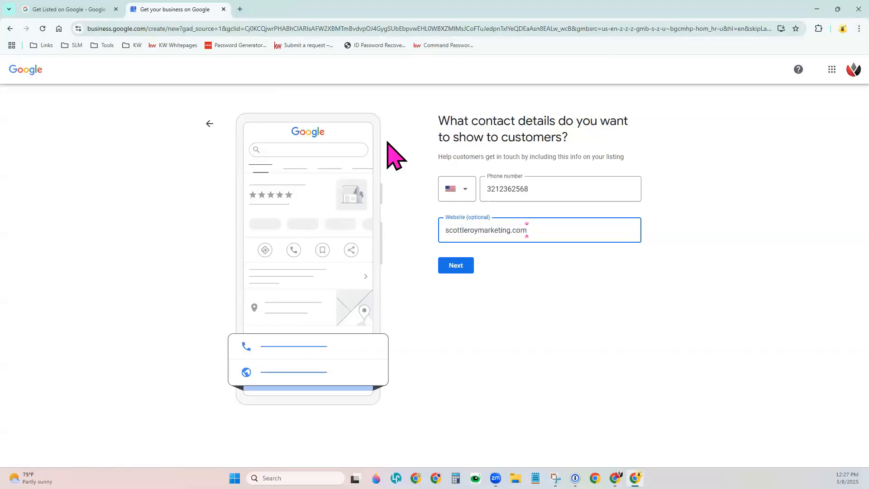
click(466, 264)
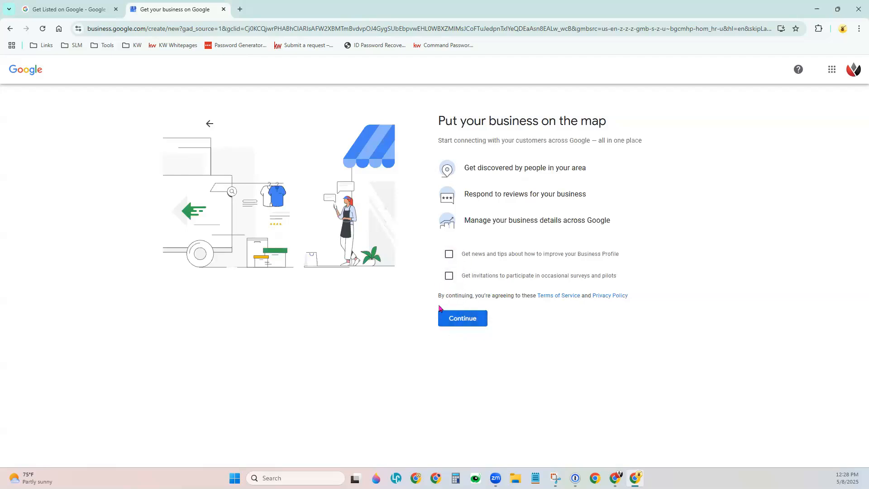
Accept the terms and fill the mailing address from the matching street-address suggestion
click(468, 322)
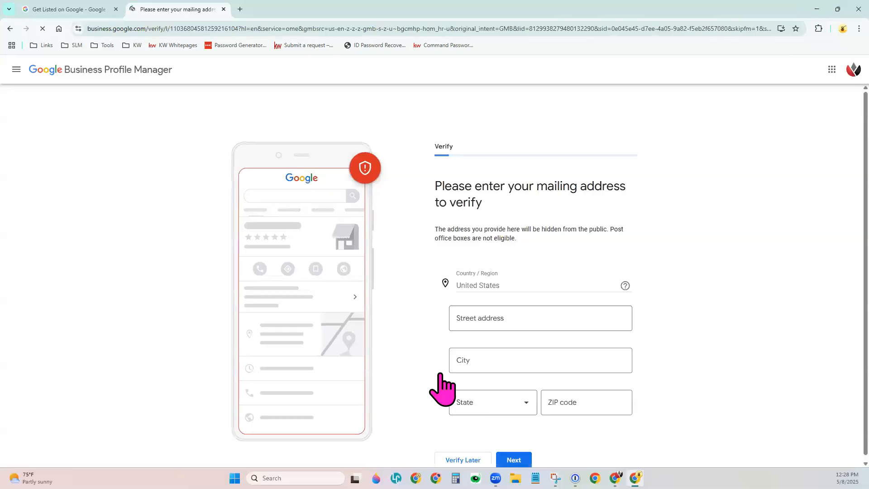
scroll(661, 265, down, 1)
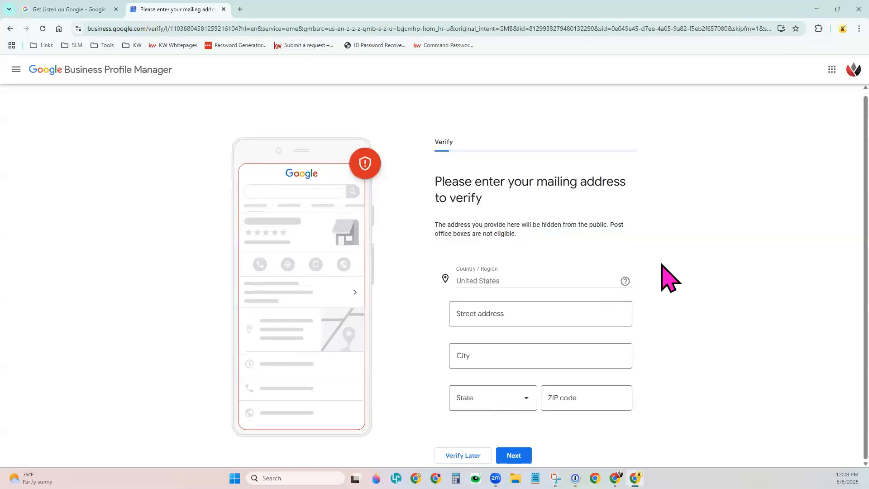
click(545, 313)
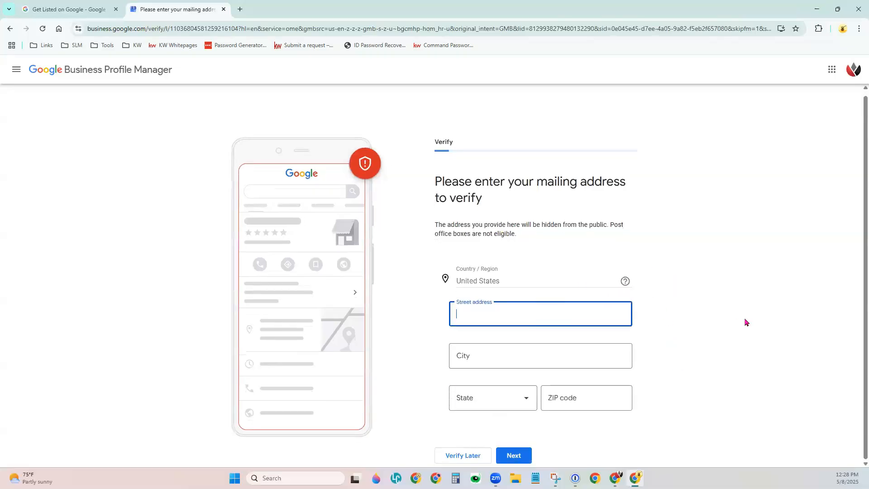
text(PO)
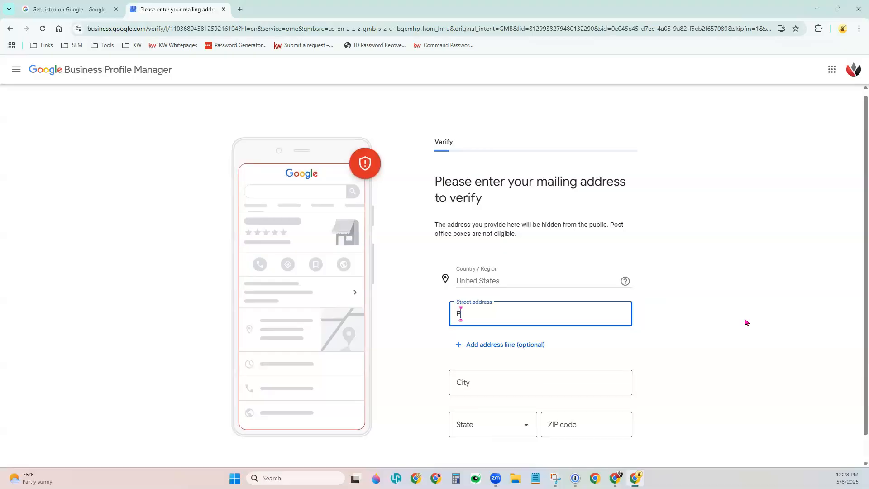
key(BackSpace)
key(BackSpace)
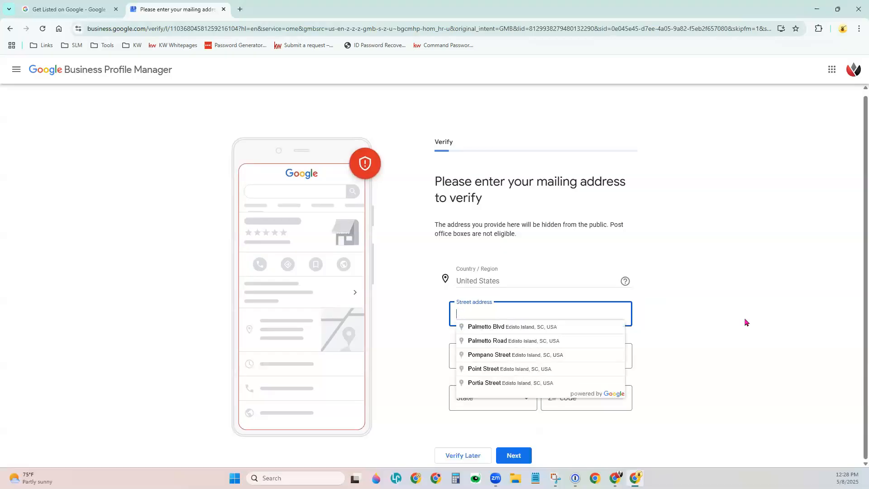
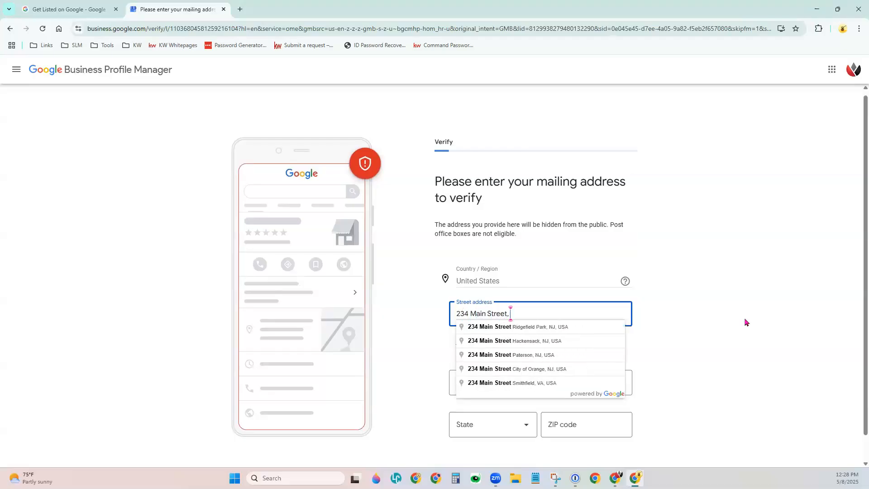
click(548, 356)
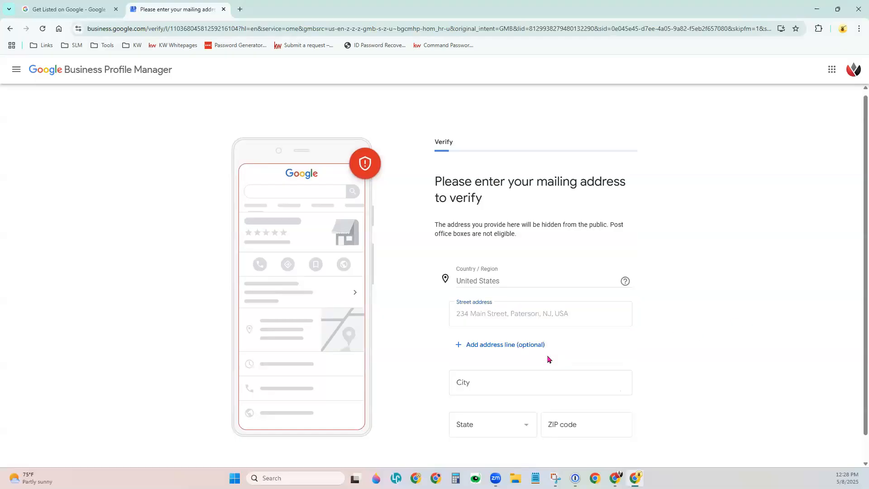
scroll(690, 358, down, 1)
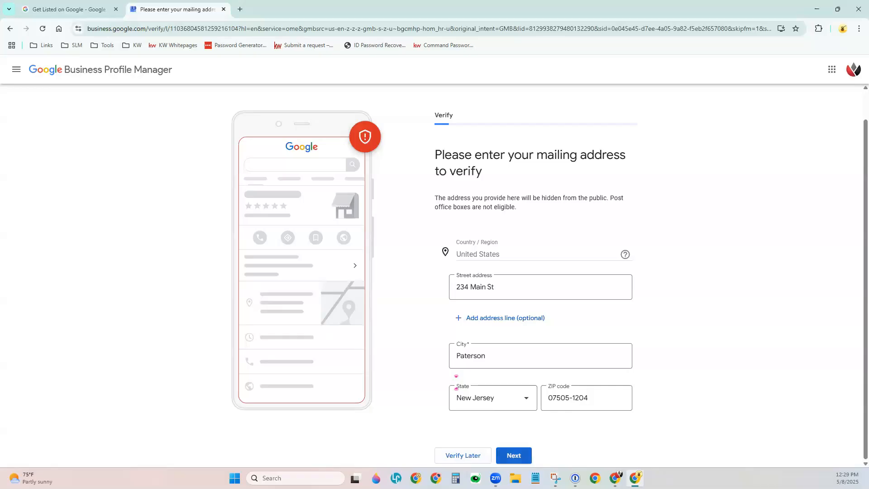
click(513, 456)
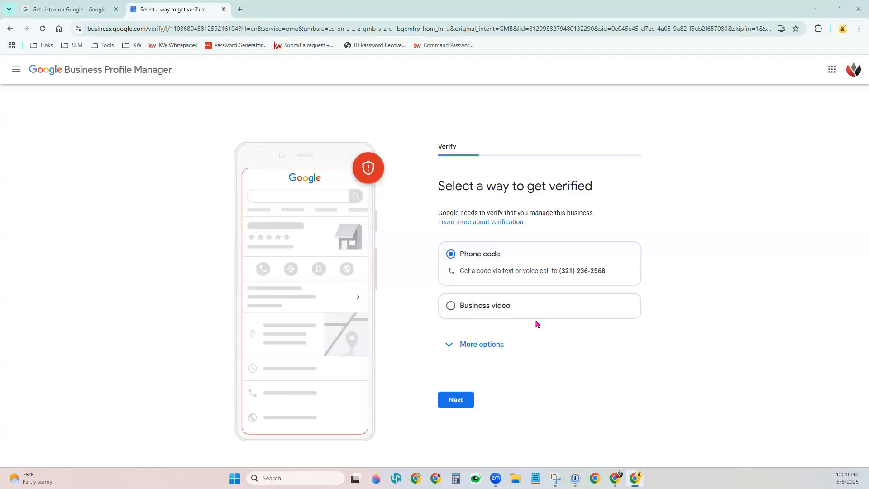
Choose Verify Later under the extra verification options and confirm it
click(465, 314)
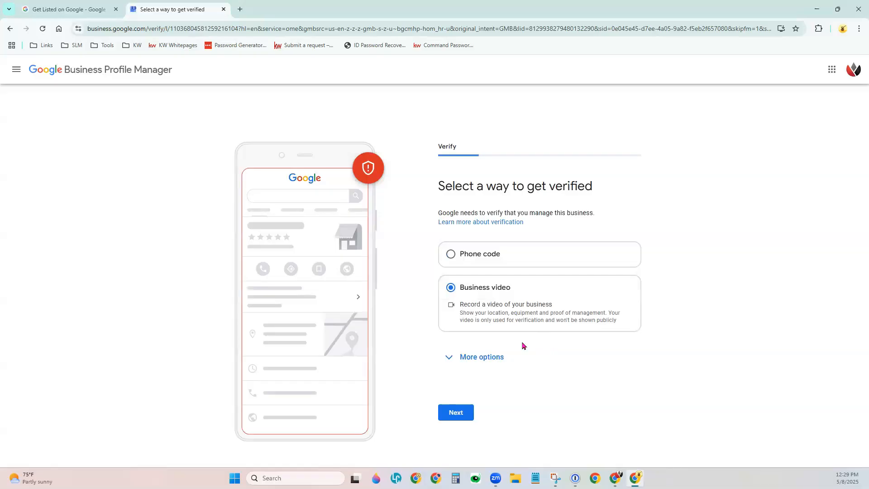
click(497, 357)
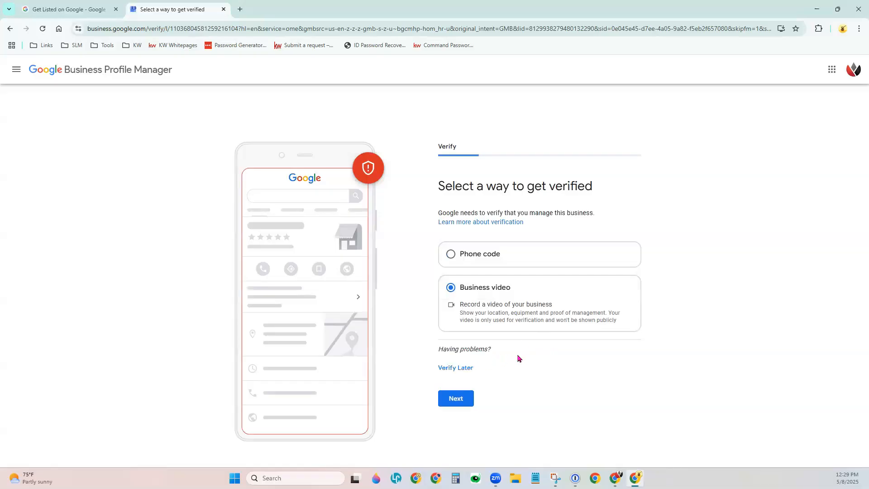
click(455, 367)
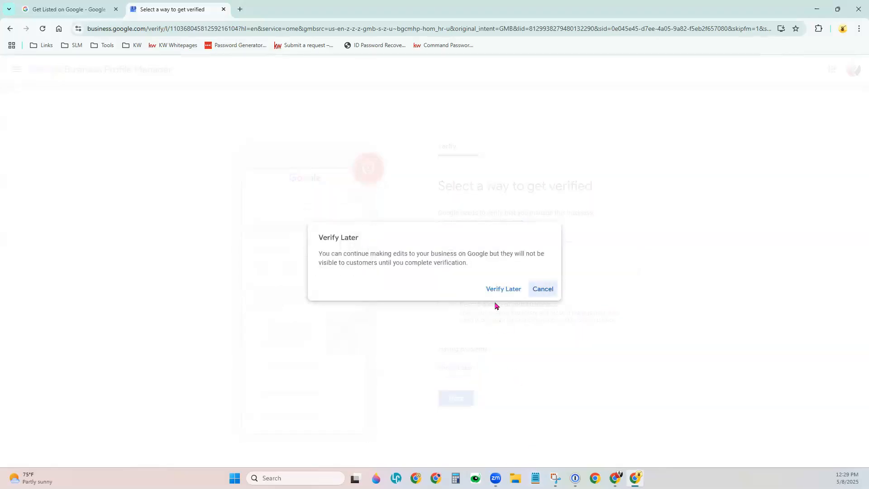
click(495, 290)
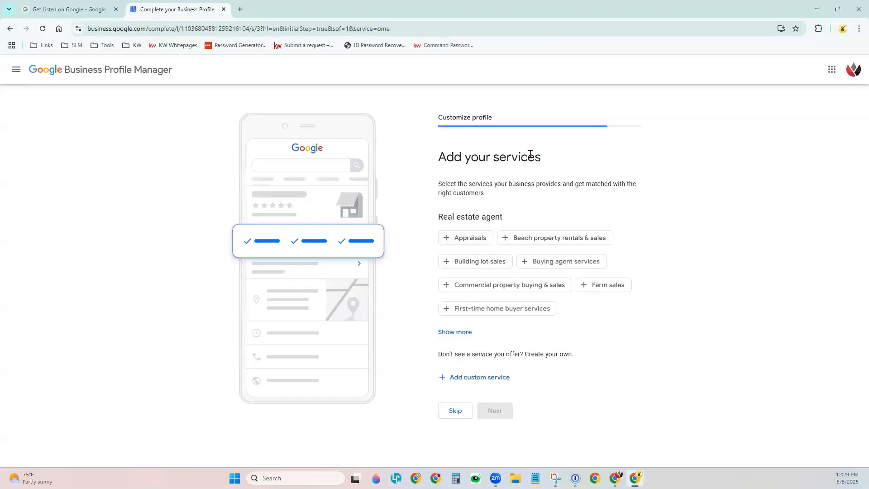
Add Buying agent services and First-time home buyer services
drag(442, 118, 490, 117)
click(697, 209)
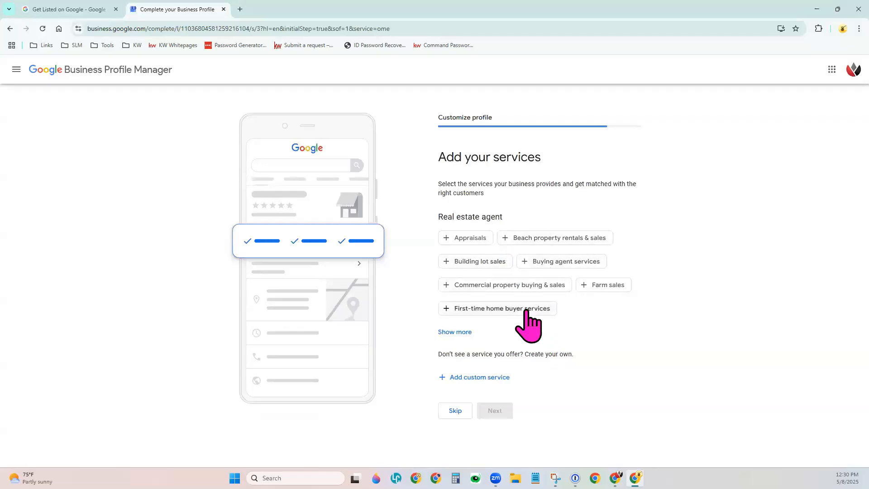
click(550, 264)
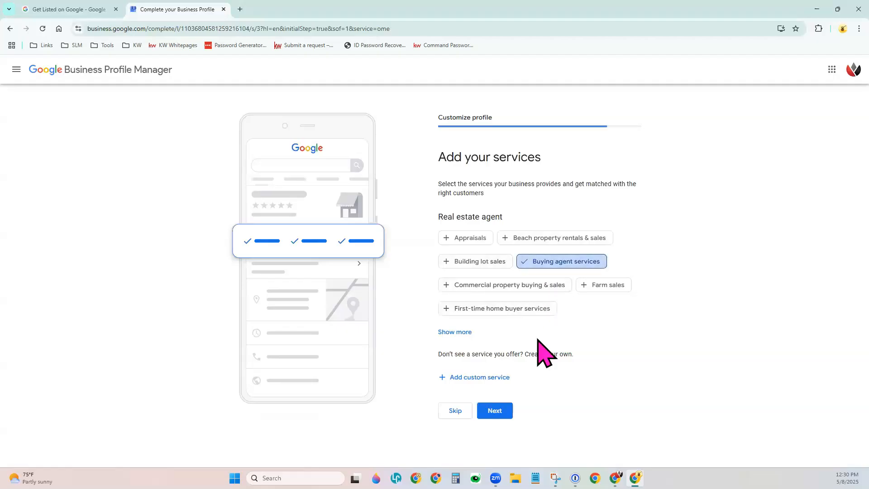
click(539, 310)
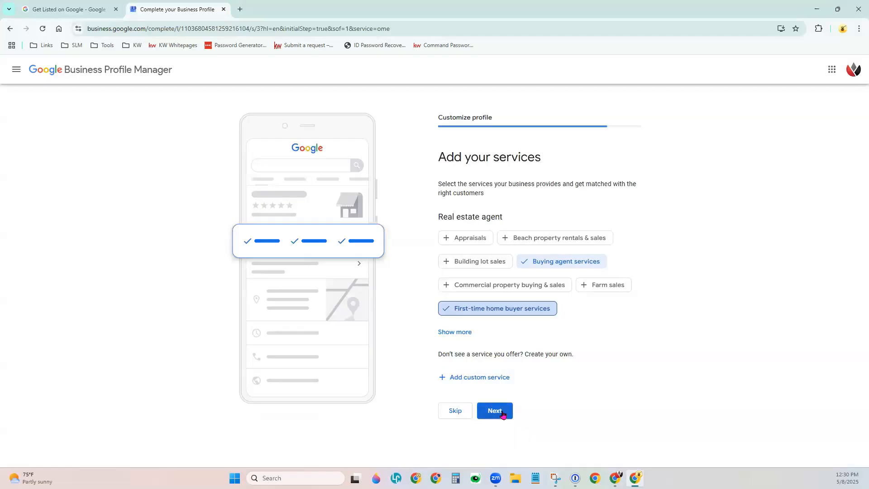
click(502, 413)
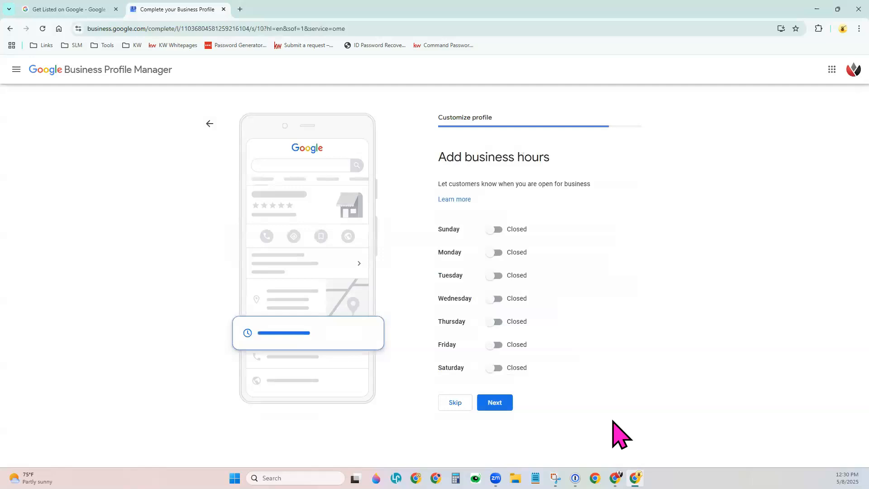
Open Monday through Saturday and set Monday's hours to 8:00 AM–7:00 PM
click(498, 253)
click(496, 289)
click(495, 327)
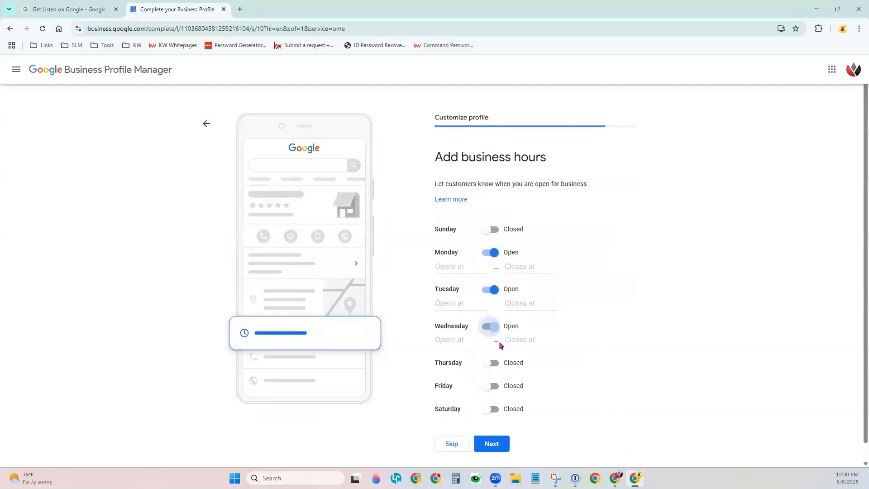
click(497, 363)
click(494, 400)
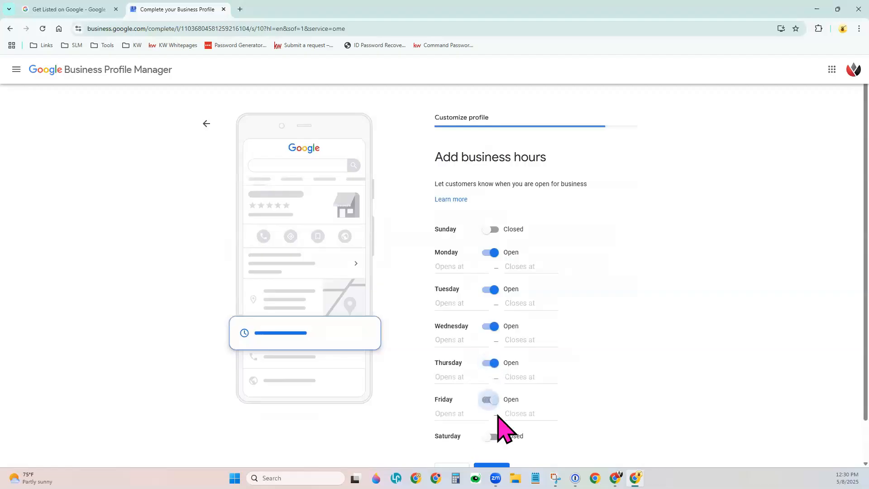
click(492, 436)
click(464, 268)
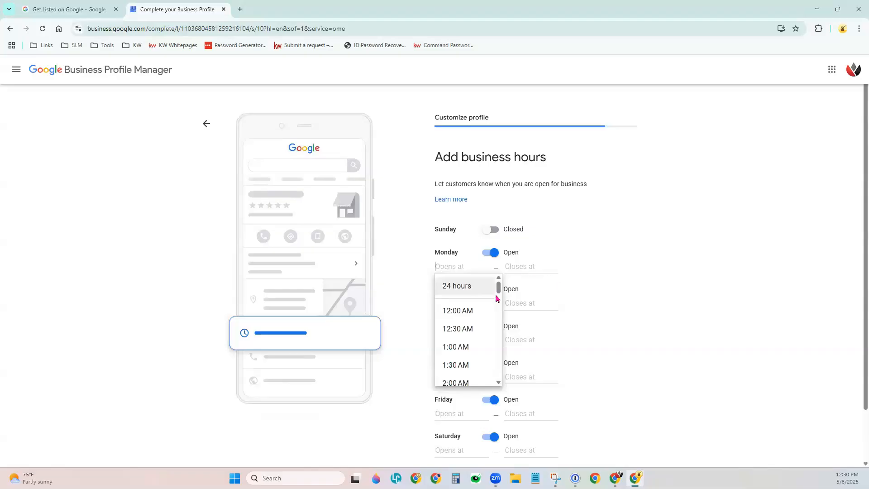
scroll(478, 360, down, 6)
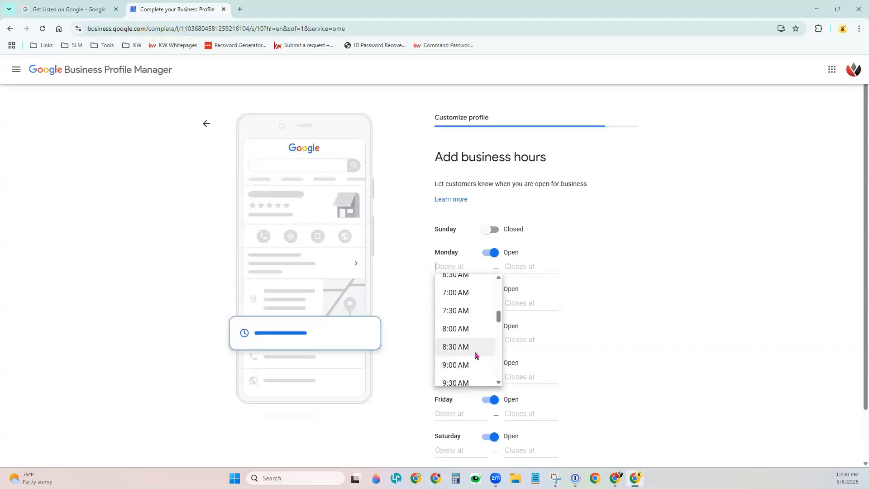
click(463, 334)
click(520, 268)
scroll(551, 364, down, 7)
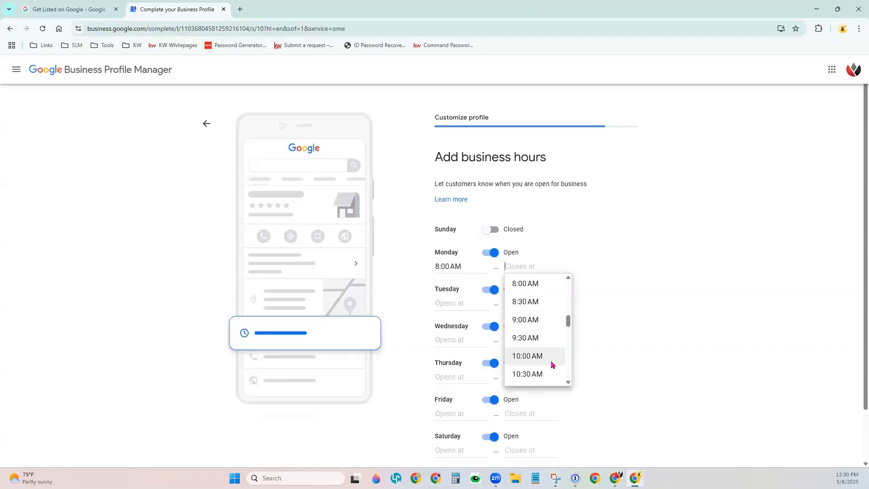
scroll(552, 365, down, 11)
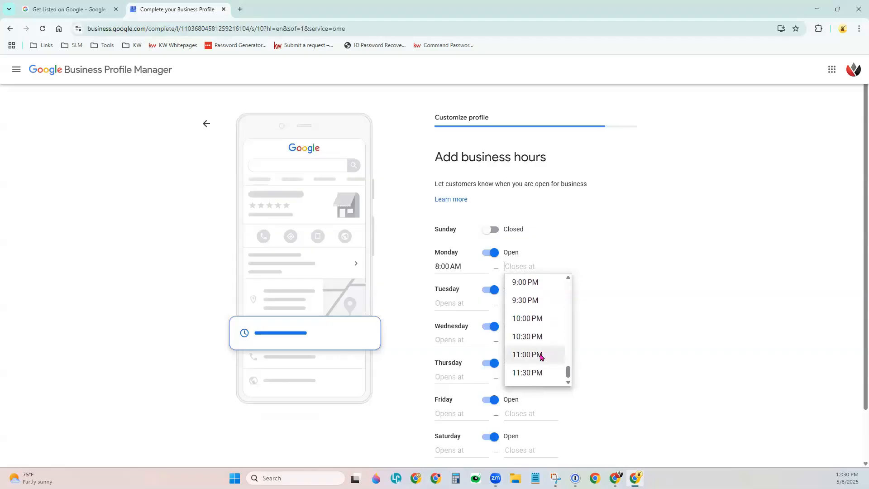
scroll(542, 357, up, 3)
click(539, 346)
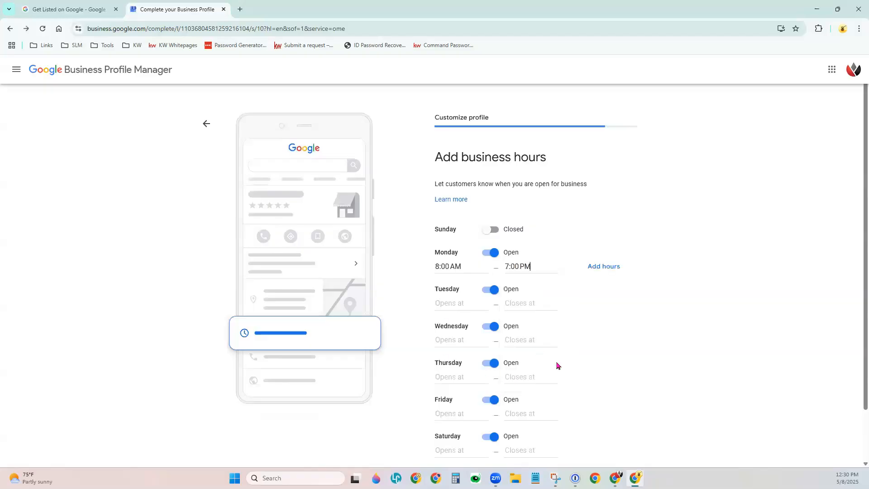
Mark Tuesday through Saturday as Closed and save the hours
click(494, 289)
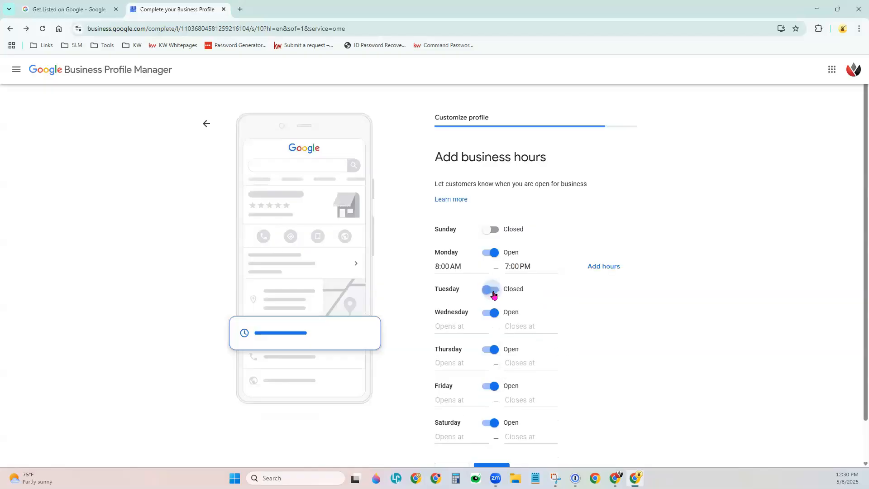
click(493, 314)
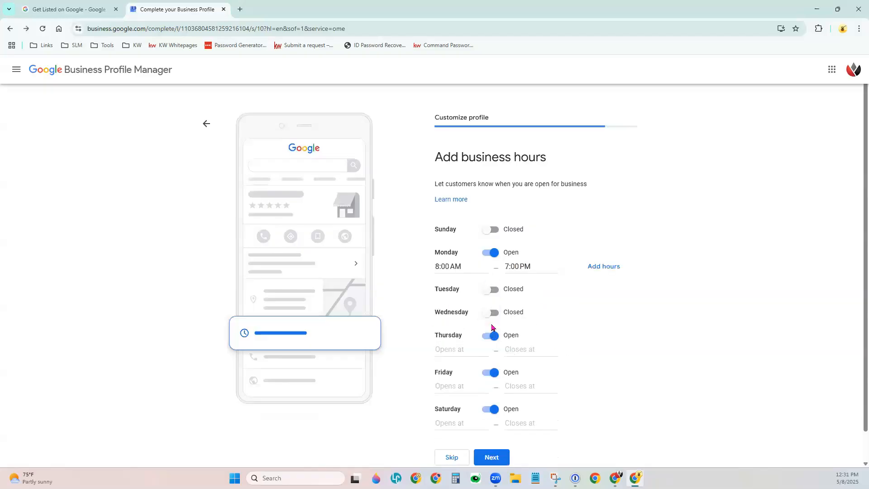
click(492, 335)
click(492, 359)
click(489, 382)
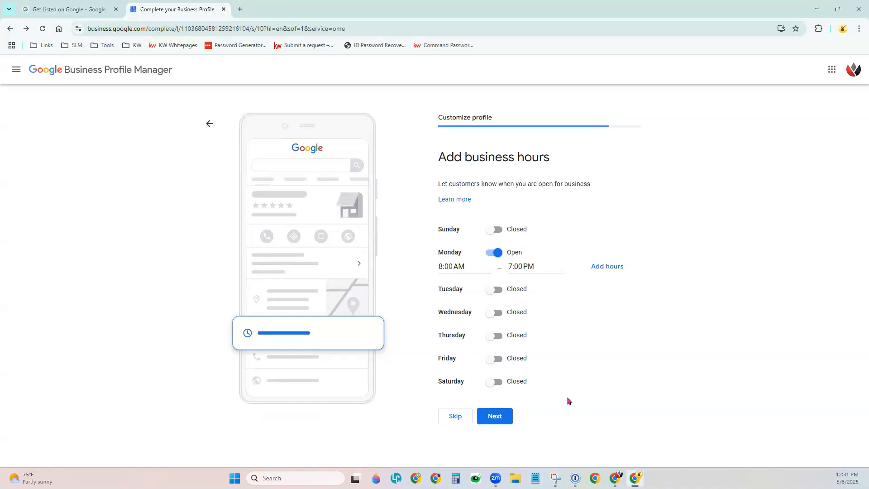
click(507, 417)
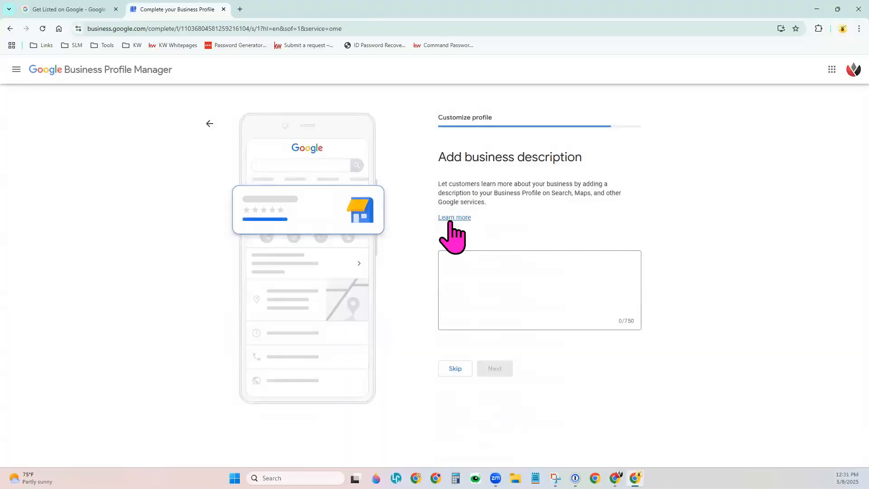
Enter 'Business Description' as the business description
click(473, 270)
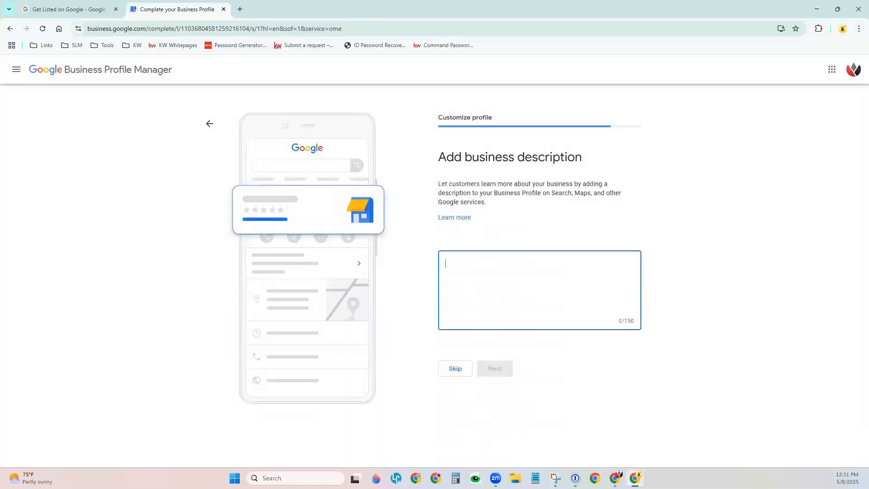
text(Busi)
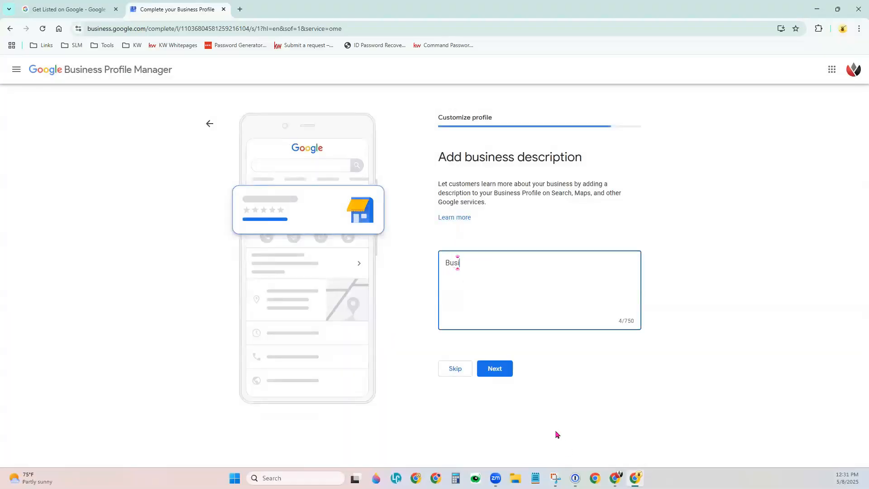
text(ness Description)
click(496, 369)
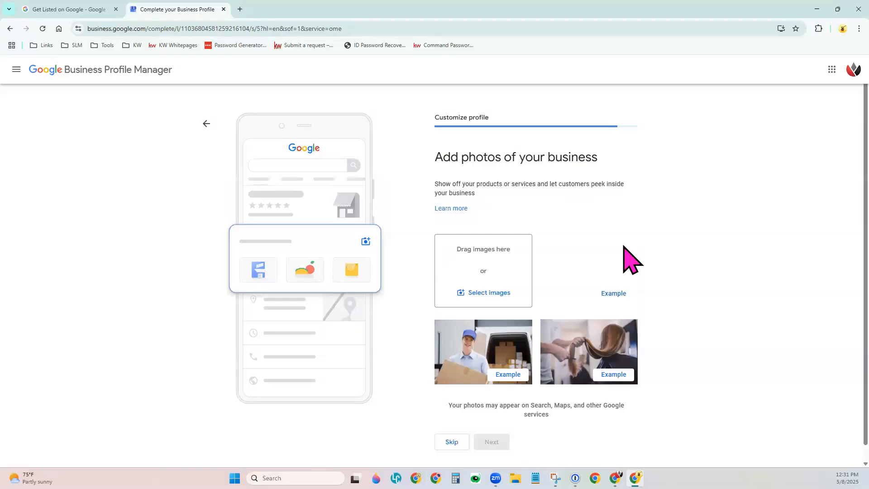
Skip adding business photos on the Add photos page
scroll(629, 265, down, 1)
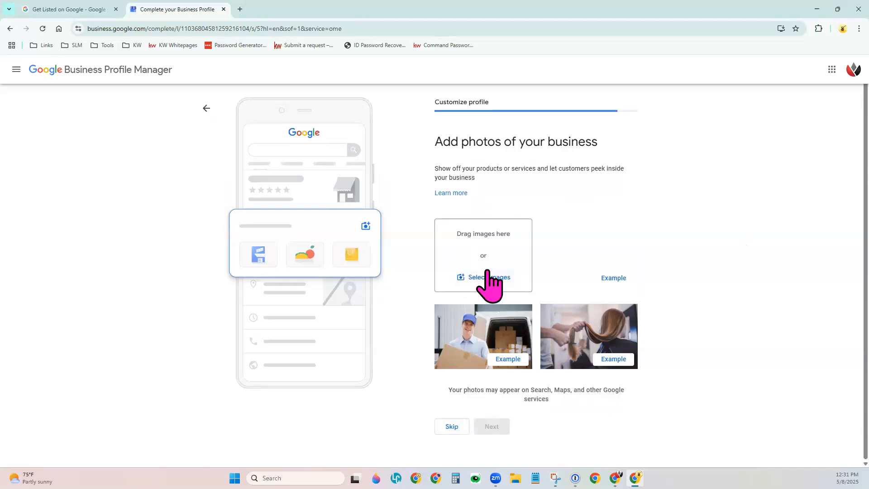
click(450, 425)
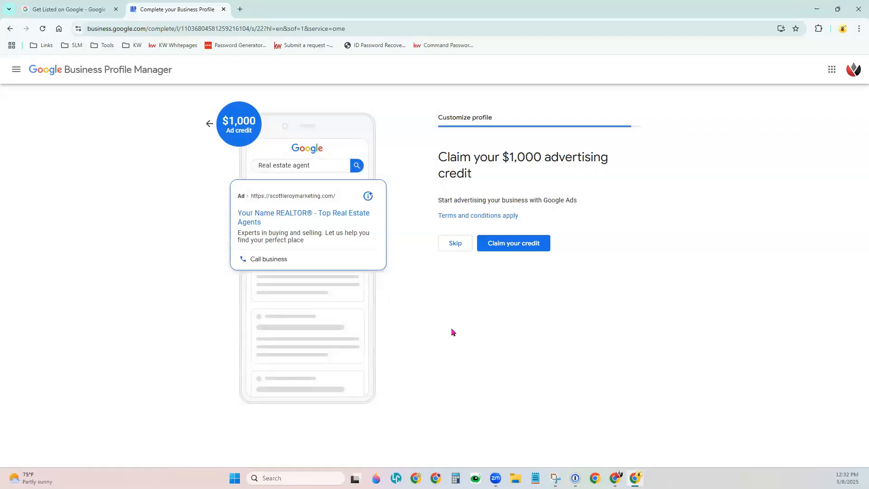
Decline the $1,000 advertising credit and finish setup past the verification notice to view the profile in Search
click(455, 246)
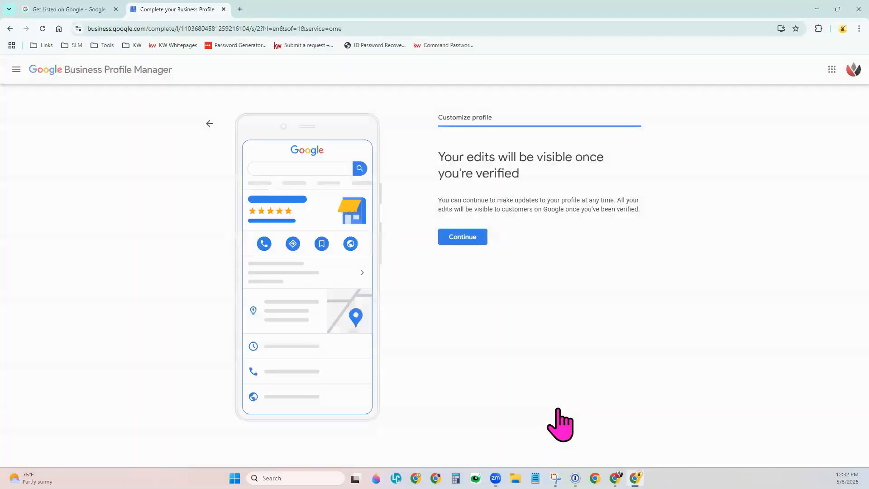
drag(434, 156, 534, 177)
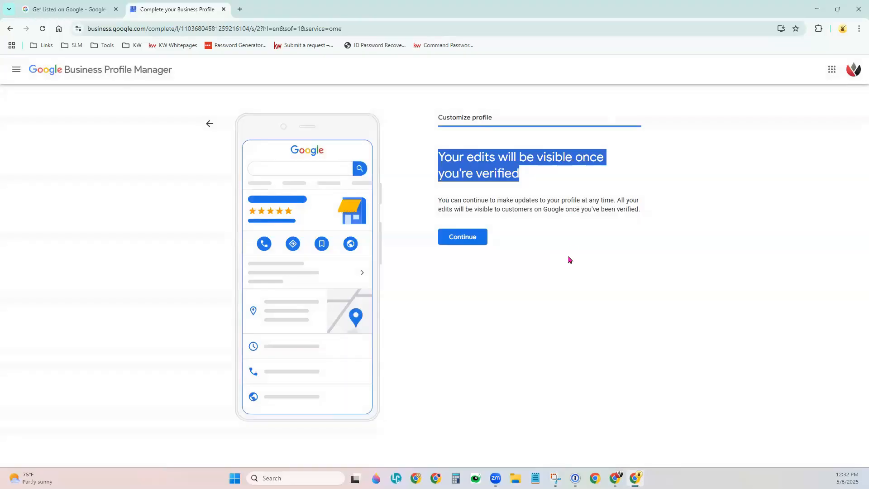
click(535, 247)
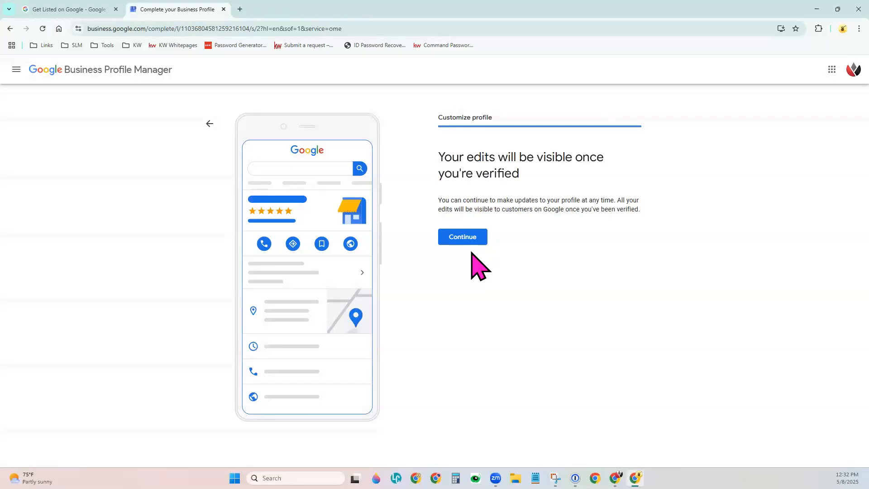
click(464, 240)
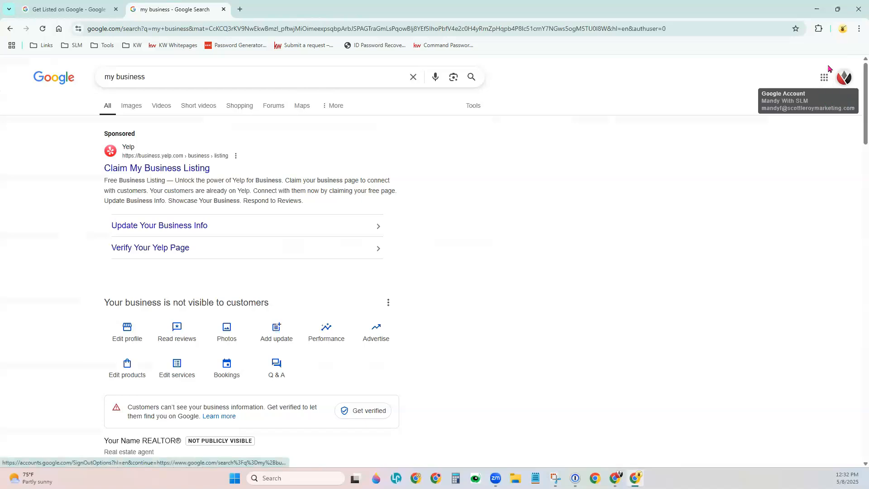
click(823, 78)
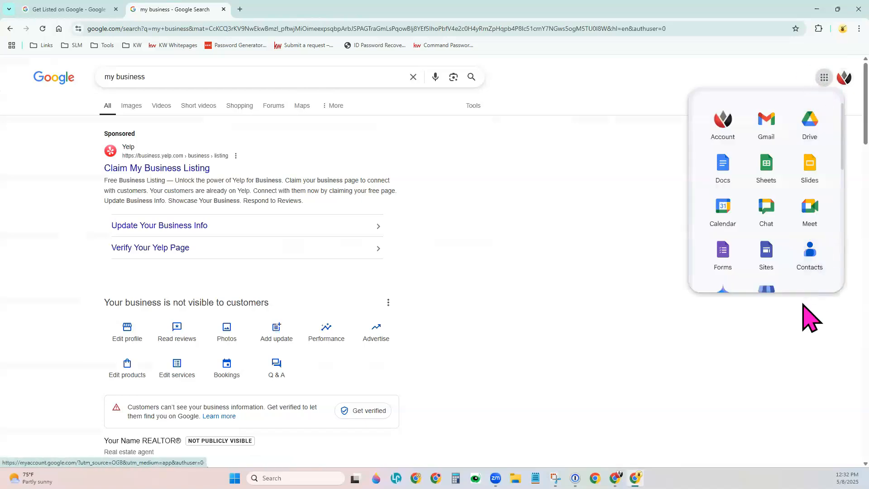
click(465, 302)
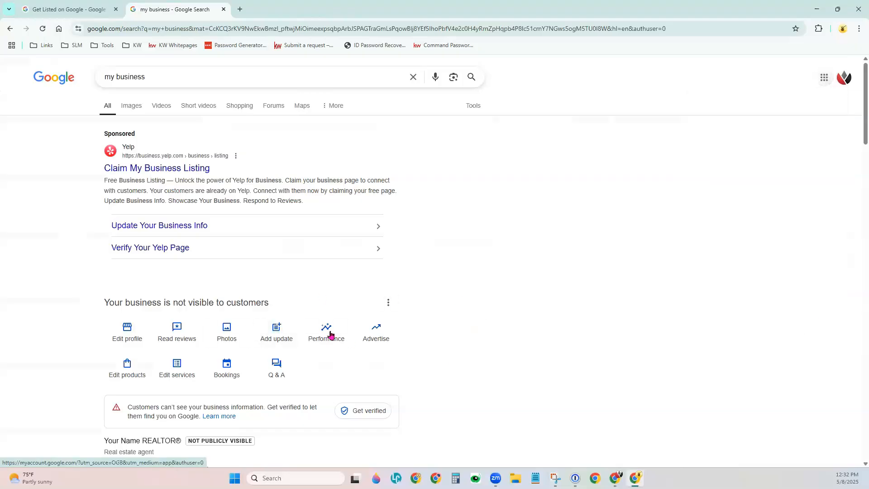
drag(104, 302, 322, 306)
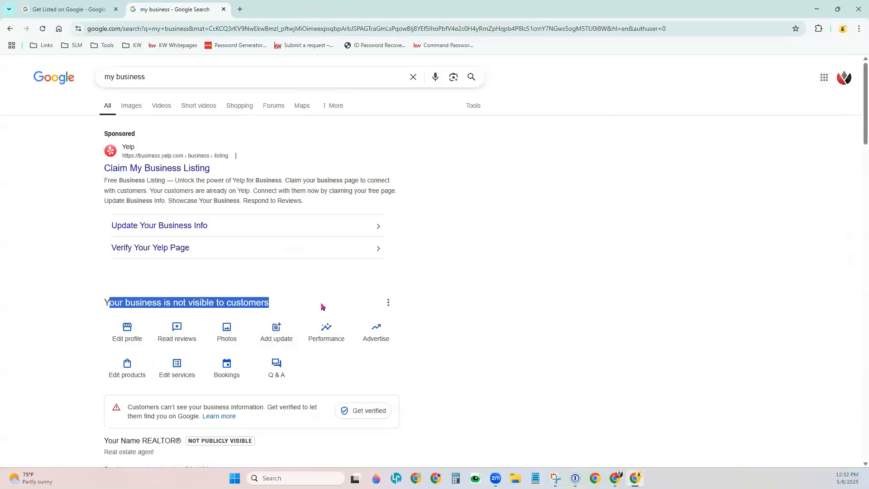
click(463, 316)
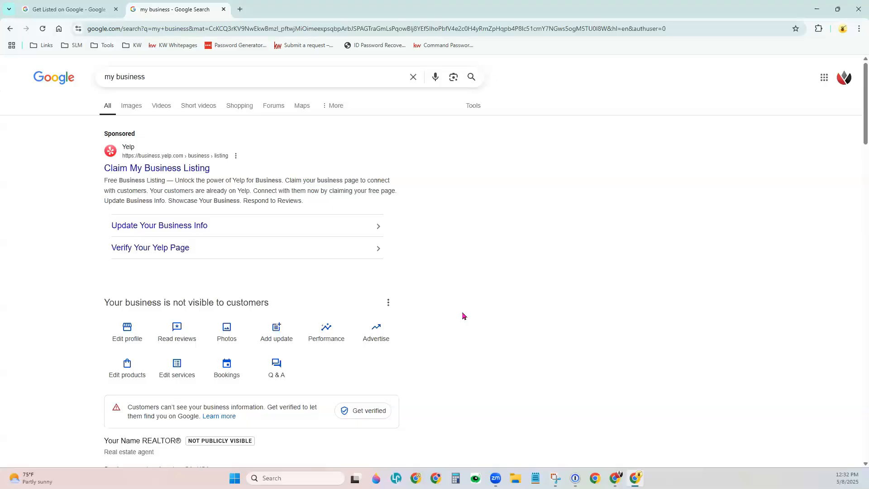
scroll(462, 314, down, 2)
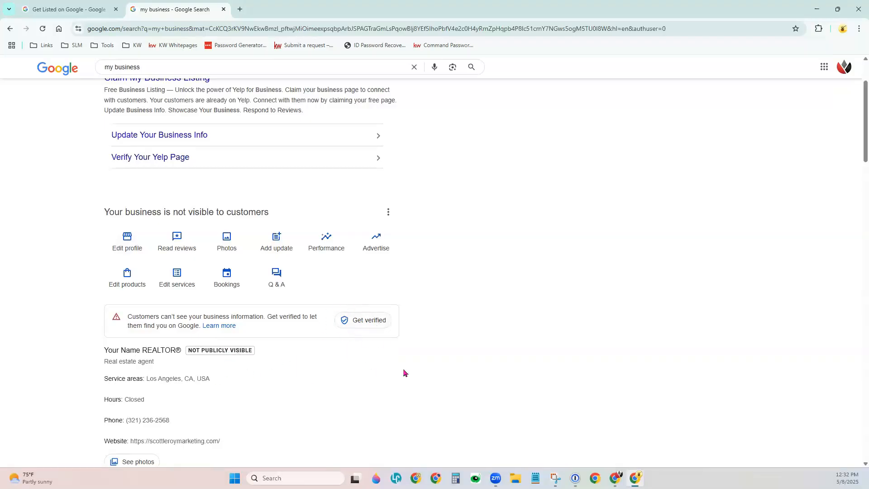
scroll(404, 372, down, 2)
scroll(404, 372, up, 4)
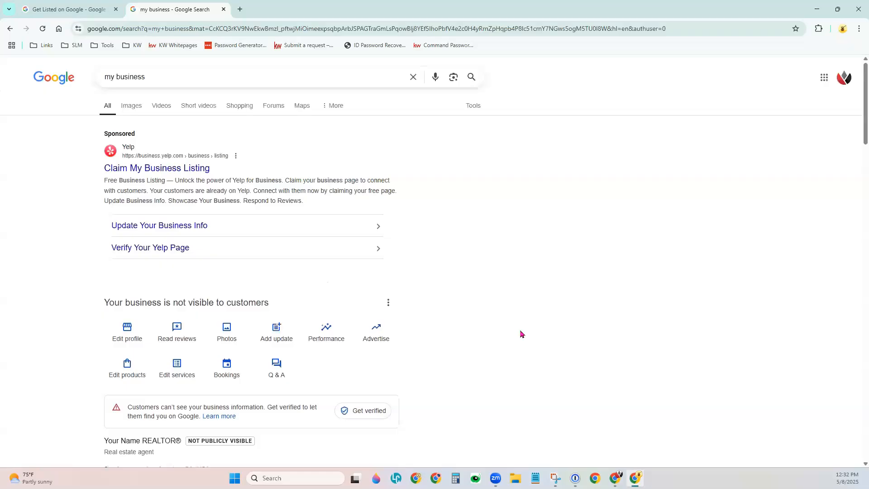